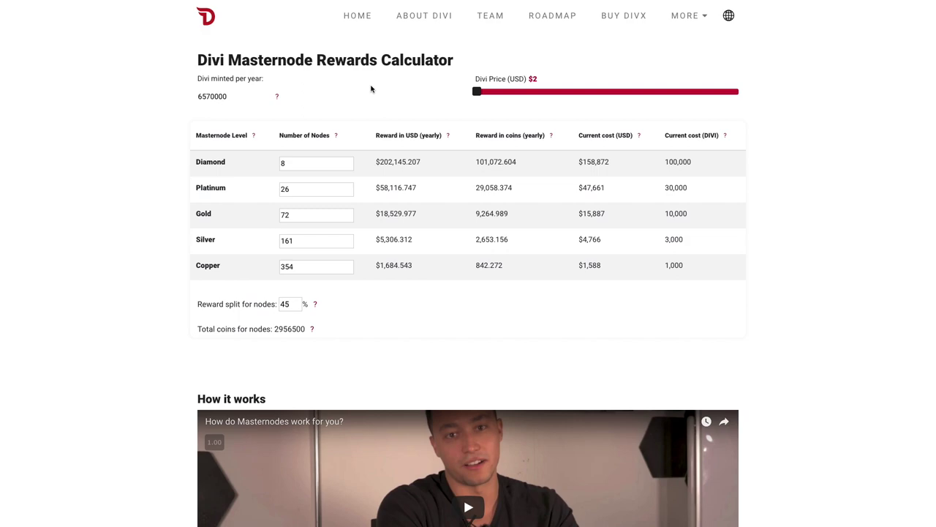
Step: Change the Divi minted per year from 6570000 to 8000000
{"action": "left_click", "coordinate": [244, 98]}
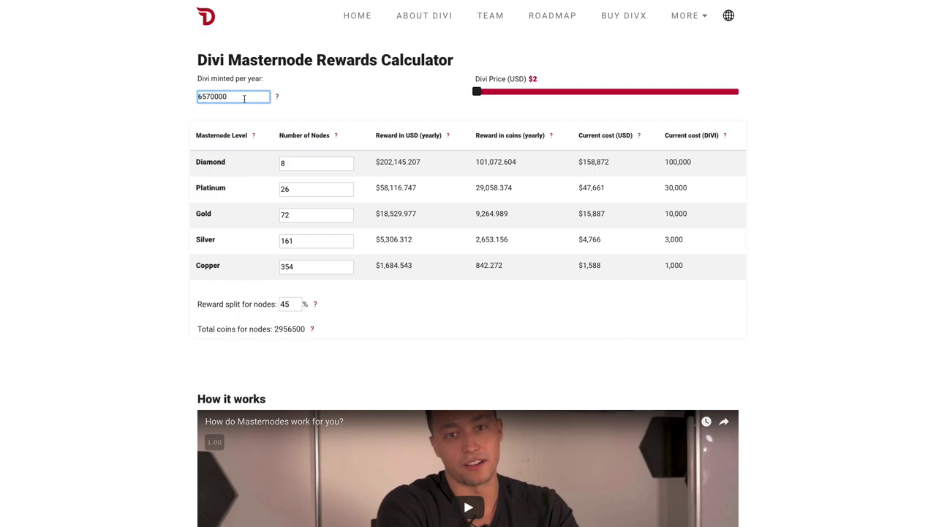
{"action": "double_click", "coordinate": [244, 99]}
{"action": "type", "text": "8000000"}
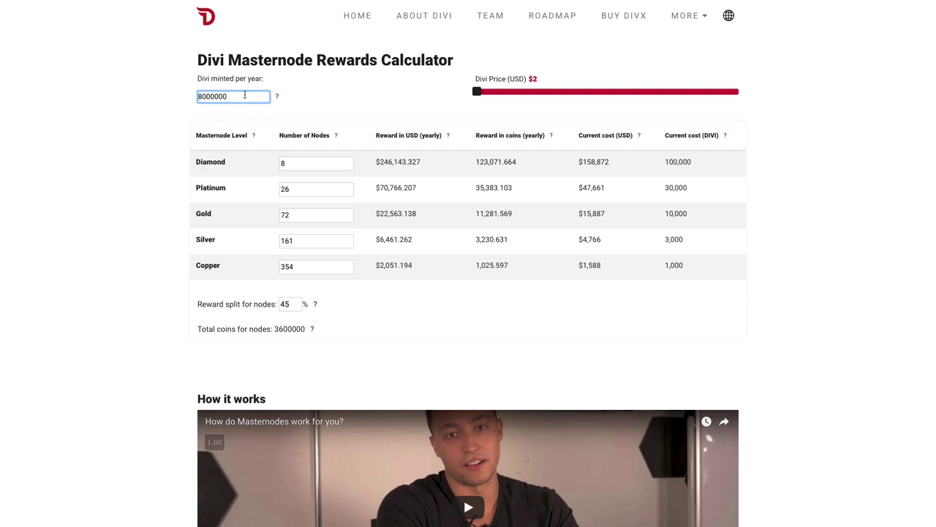
{"action": "left_click", "coordinate": [336, 102]}
Step: Raise the Divi price to $30 with the price slider
{"action": "left_click", "coordinate": [211, 96]}
{"action": "left_click", "coordinate": [372, 99]}
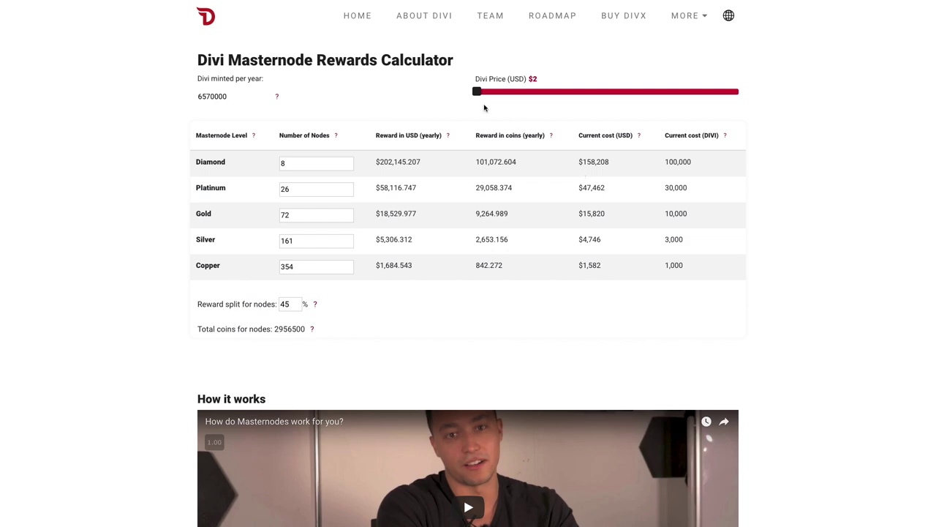
{"action": "left_click_drag", "start_coordinate": [478, 91], "coordinate": [516, 94]}
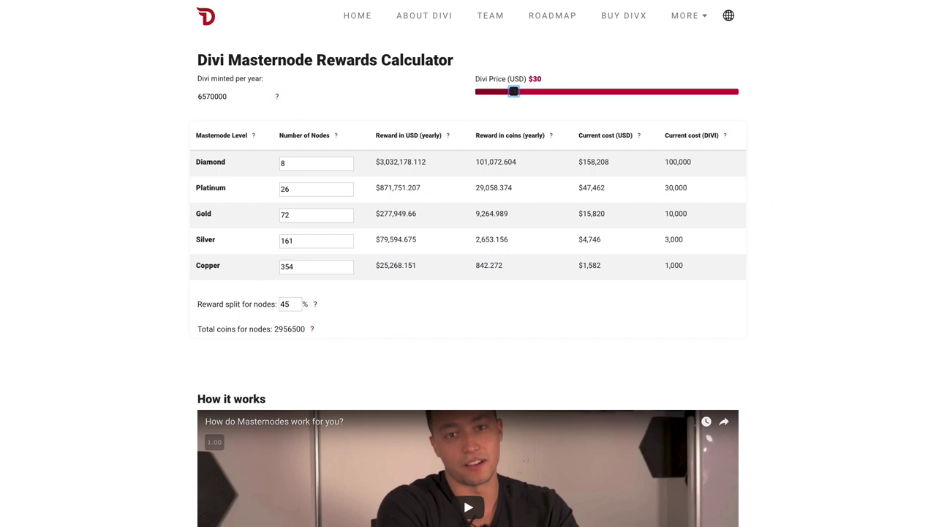
{"action": "left_click", "coordinate": [198, 138]}
Step: Change the node counts to 45 Platinum and 12 Diamond
{"action": "double_click", "coordinate": [303, 189]}
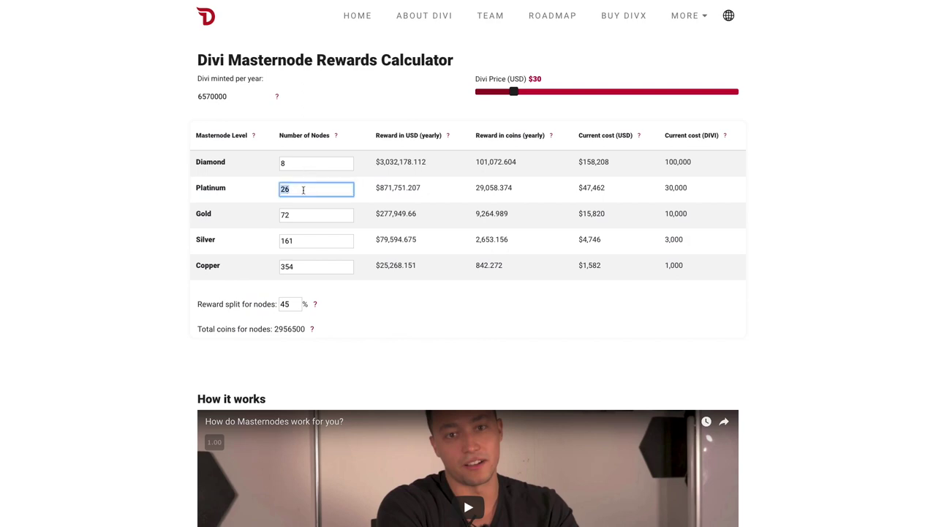
{"action": "type", "text": "45"}
{"action": "left_click", "coordinate": [312, 164]}
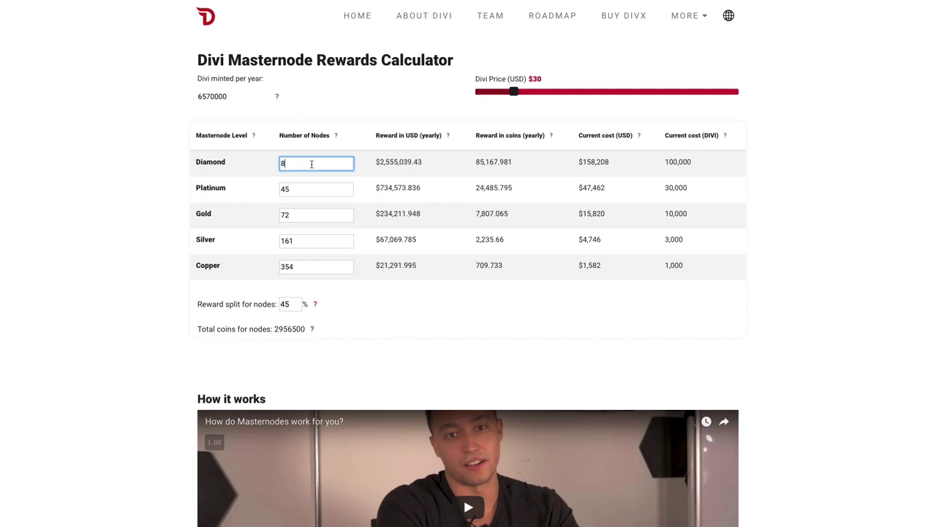
{"action": "double_click", "coordinate": [312, 164]}
{"action": "type", "text": "12"}
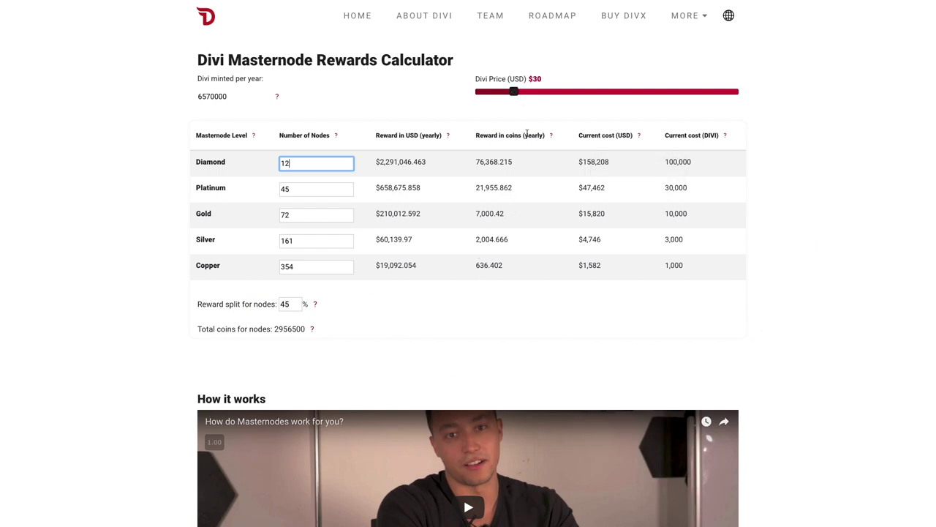
Step: Lower the Divi price slider to $9
{"action": "left_click_drag", "start_coordinate": [520, 92], "coordinate": [456, 93]}
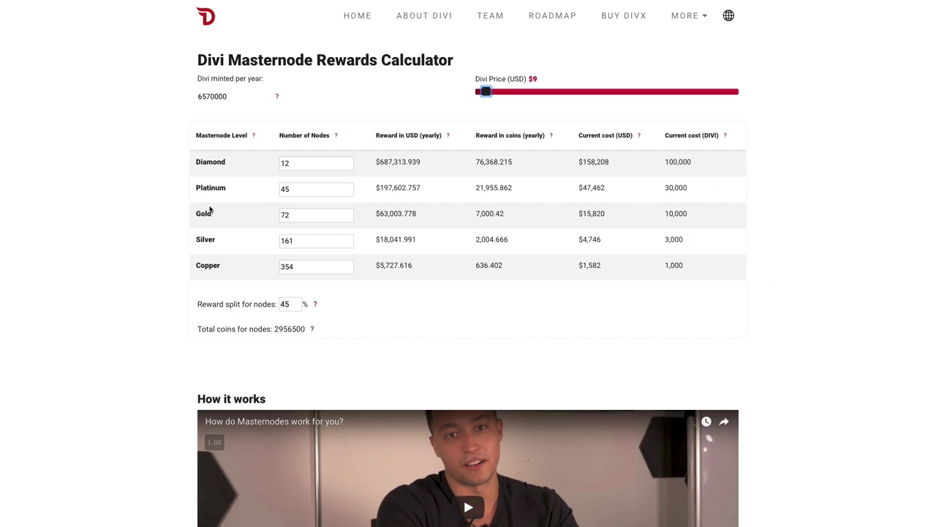
{"action": "left_click", "coordinate": [311, 168]}
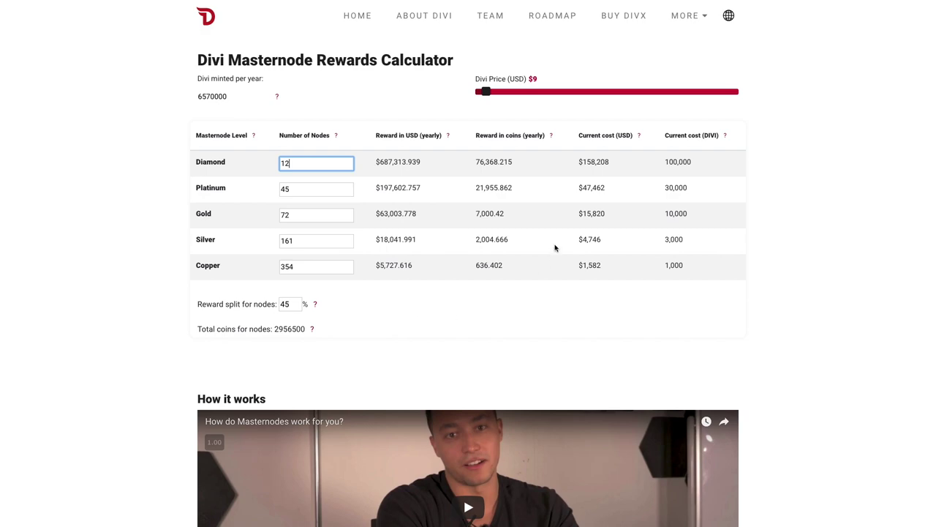
{"action": "left_click", "coordinate": [438, 192]}
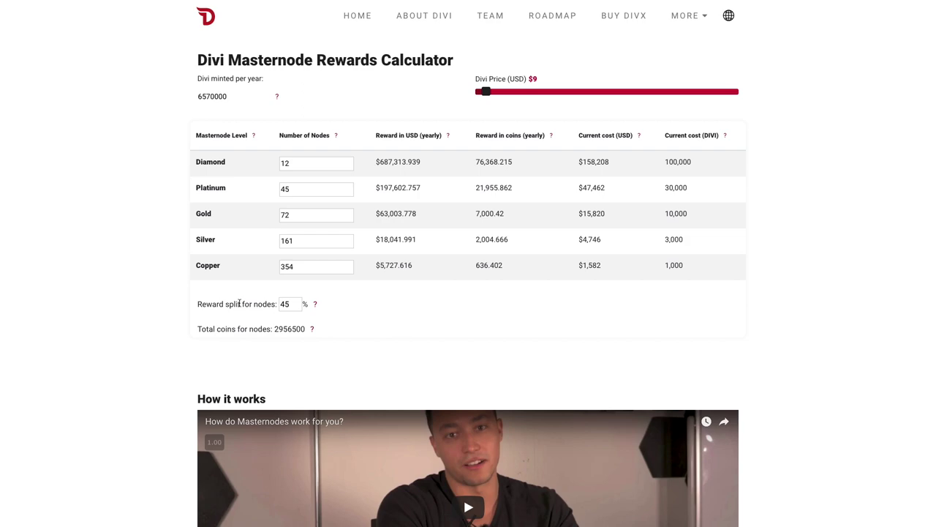
Step: Change the reward split from 45 to 60% and confirm total coins reads 3942000
{"action": "left_click", "coordinate": [299, 303]}
{"action": "key", "text": "BackSpace"}
{"action": "key", "text": "BackSpace"}
{"action": "type", "text": "60"}
{"action": "key", "text": "Return"}
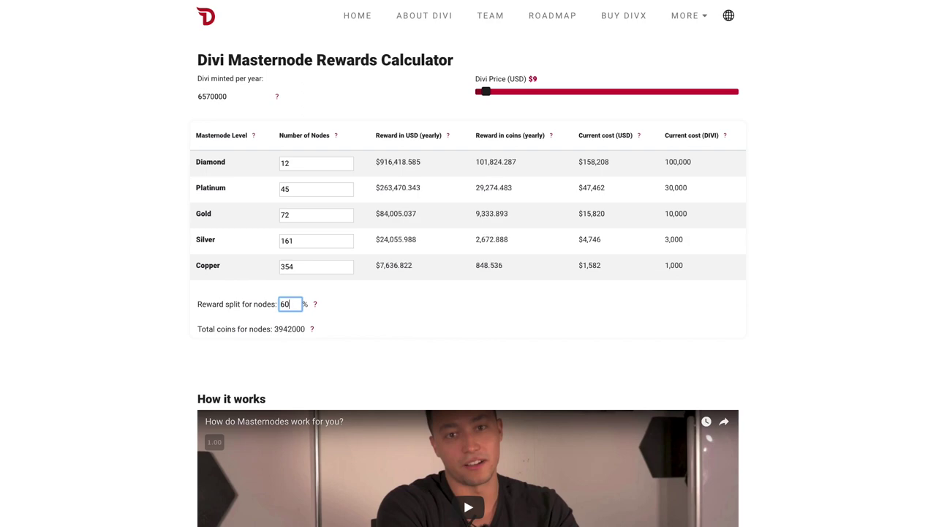
{"action": "double_click", "coordinate": [276, 328]}
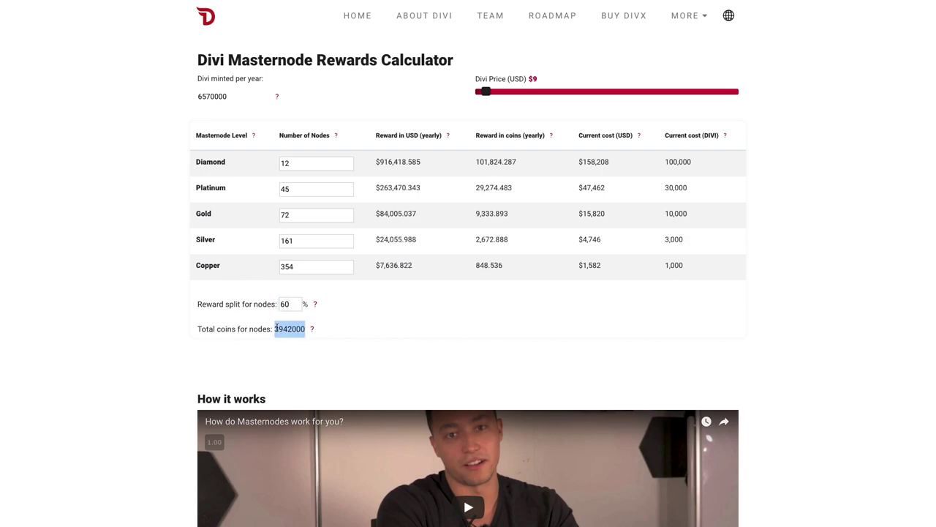
{"action": "left_click", "coordinate": [351, 309]}
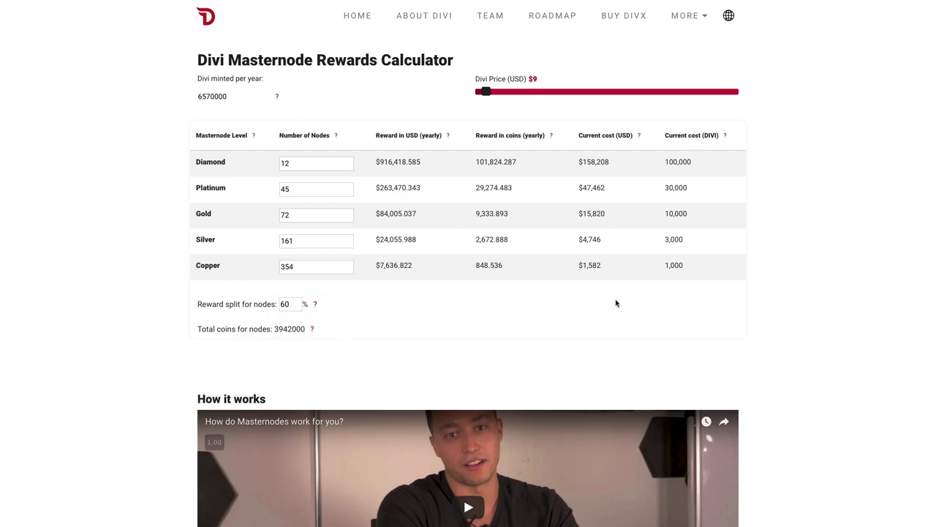
{"action": "scroll", "coordinate": [746, 300], "scroll_direction": "down", "scroll_amount": 1}
{"action": "scroll", "coordinate": [747, 301], "scroll_direction": "up", "scroll_amount": 1}
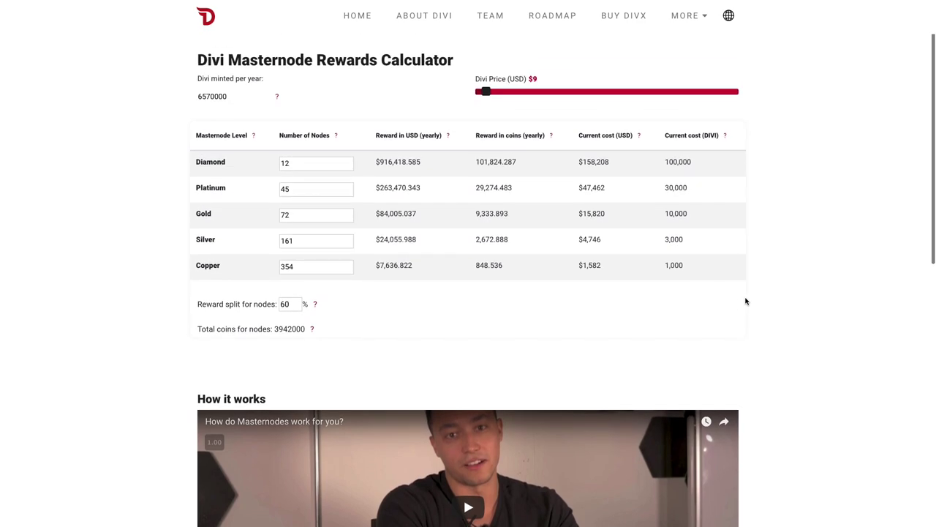
{"action": "scroll", "coordinate": [746, 300], "scroll_direction": "down", "scroll_amount": 1}
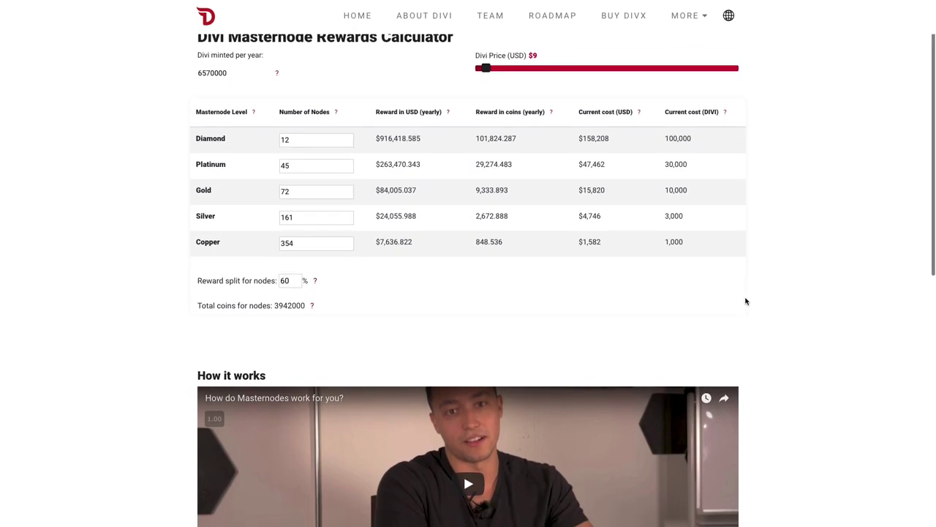
{"action": "right_click", "coordinate": [746, 301]}
{"action": "left_click", "coordinate": [746, 174]}
{"action": "scroll", "coordinate": [746, 174], "scroll_direction": "down", "scroll_amount": 1}
{"action": "scroll", "coordinate": [746, 174], "scroll_direction": "up", "scroll_amount": 1}
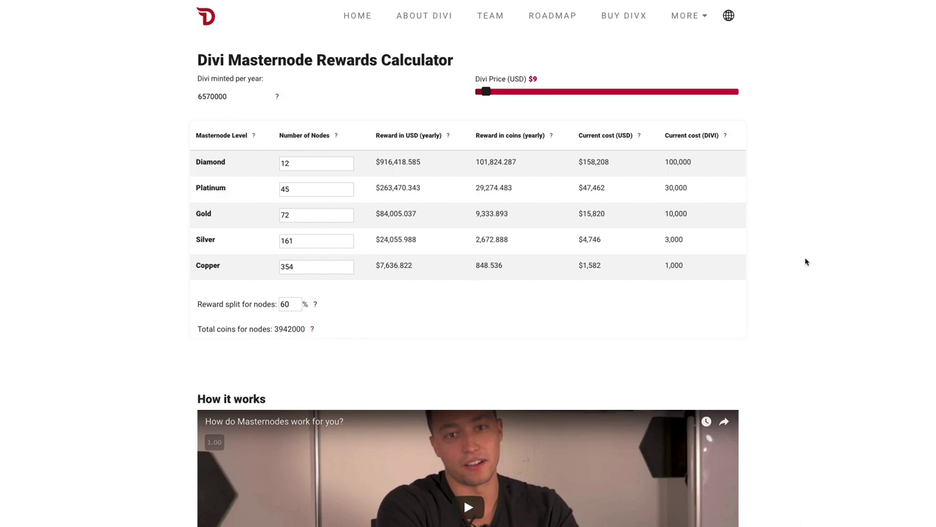
{"action": "scroll", "coordinate": [806, 261], "scroll_direction": "down", "scroll_amount": 3}
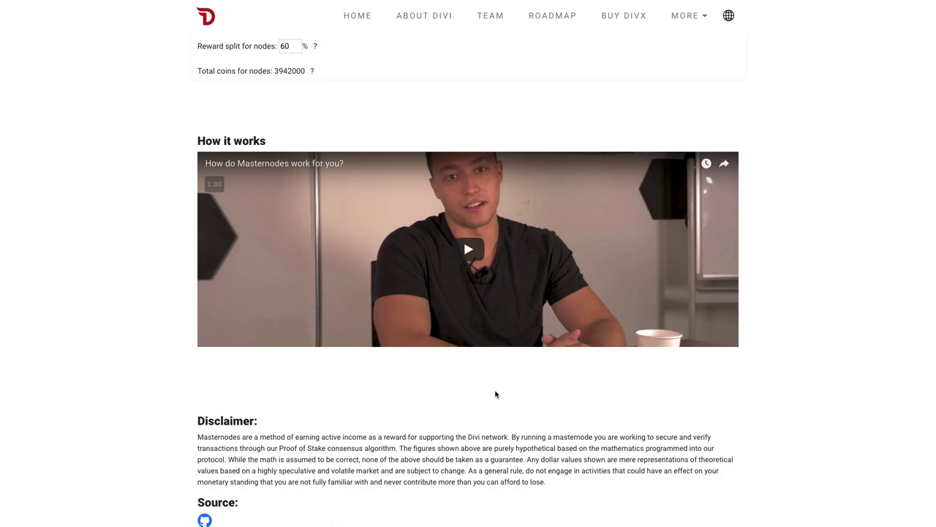
{"action": "scroll", "coordinate": [495, 395], "scroll_direction": "down", "scroll_amount": 2}
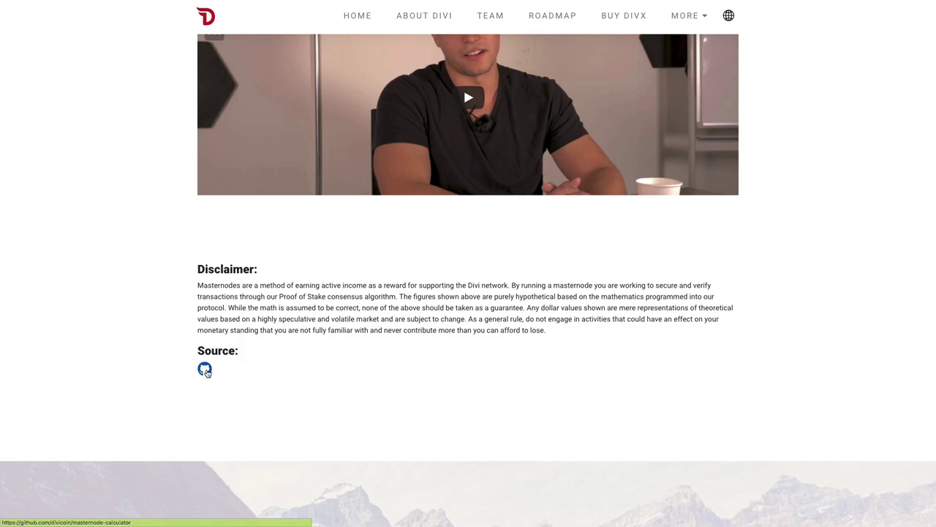
{"action": "scroll", "coordinate": [206, 371], "scroll_direction": "up", "scroll_amount": 6}
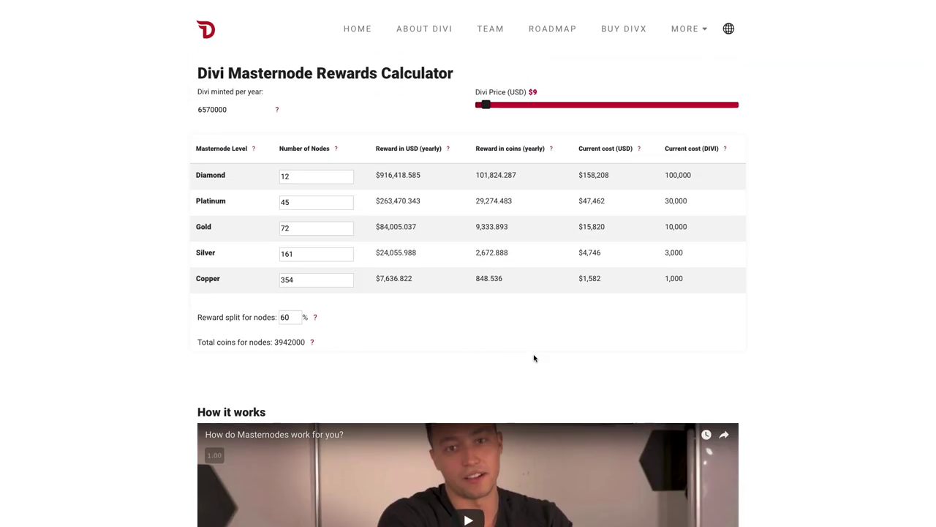